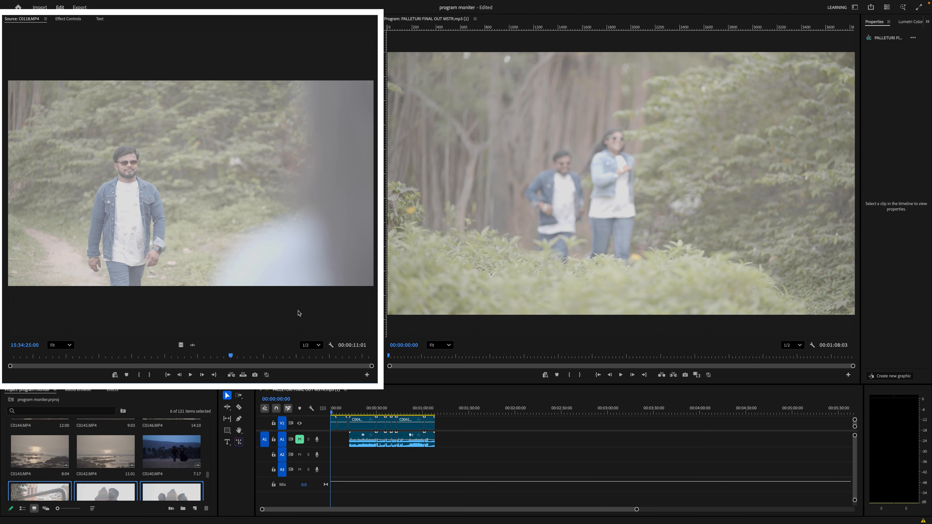
# Open clip C0142.MP4 in the Source Monitor and scrub through the beginning of the timeline sequence
pyautogui.doubleClick(103, 466)
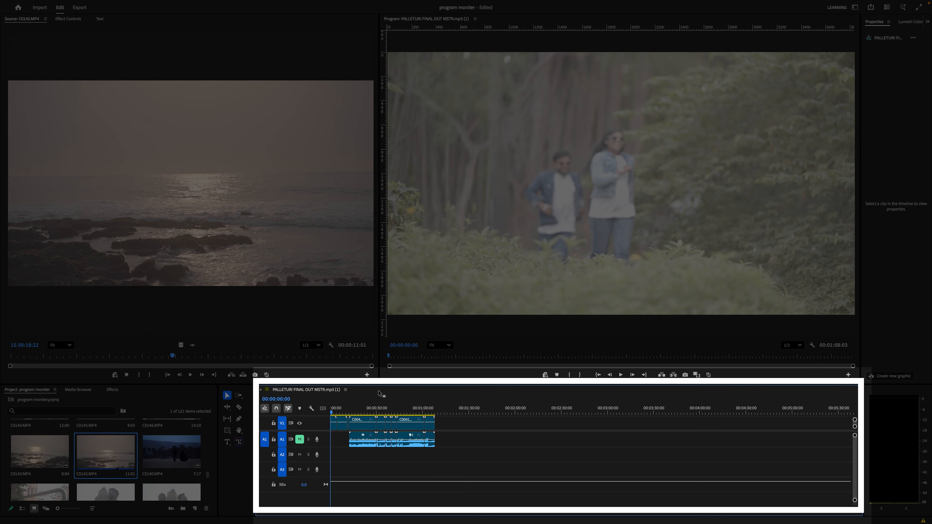
pyautogui.moveTo(332, 413); pyautogui.dragTo(372, 423)
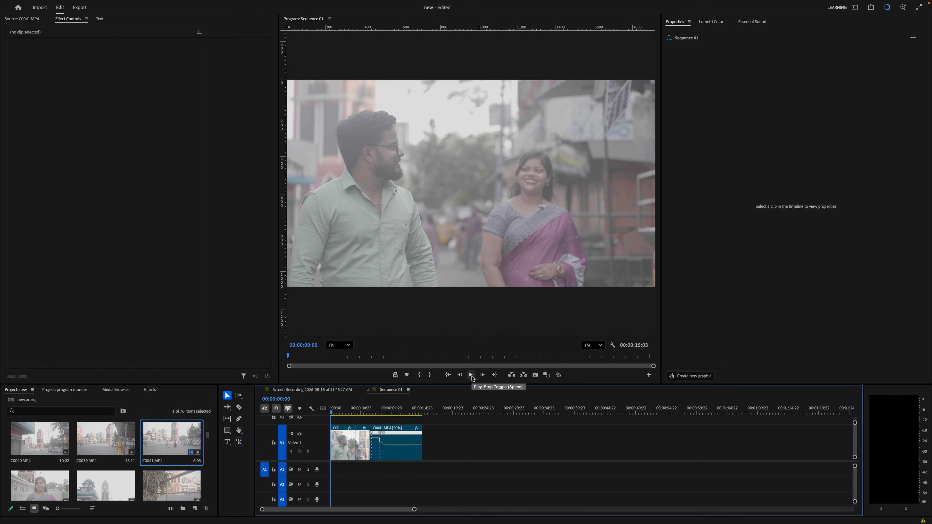
# Play and pause Sequence 01 twice from its start, and scrub the playhead across the rest of the clips
pyautogui.click(472, 377)
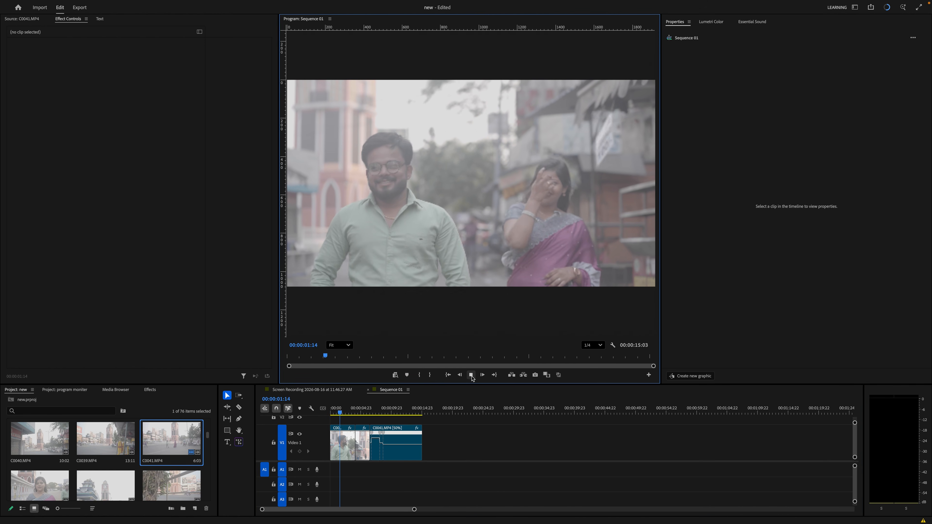
pyautogui.click(472, 376)
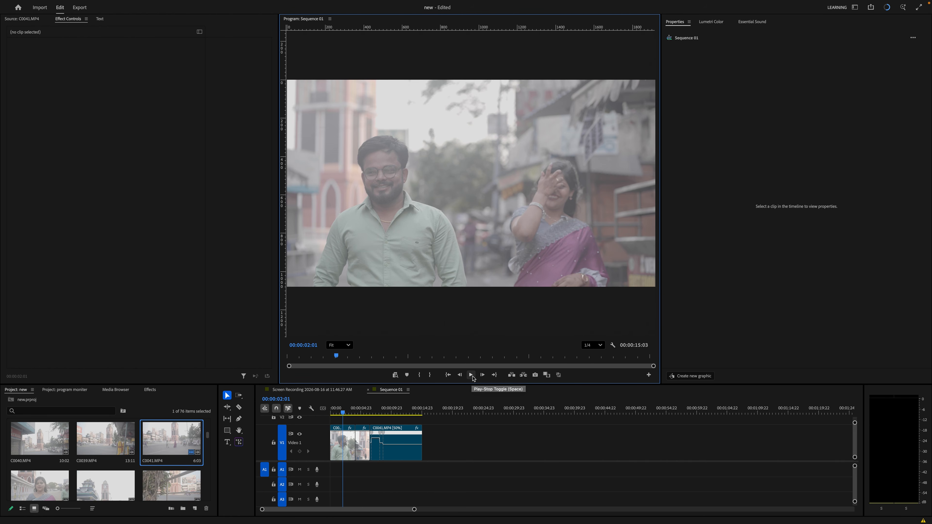
pyautogui.click(472, 376)
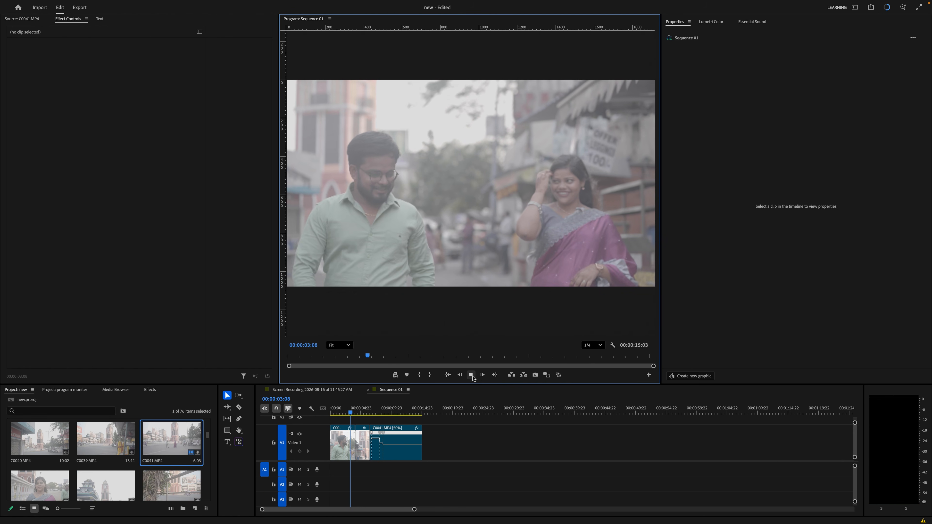
pyautogui.click(472, 375)
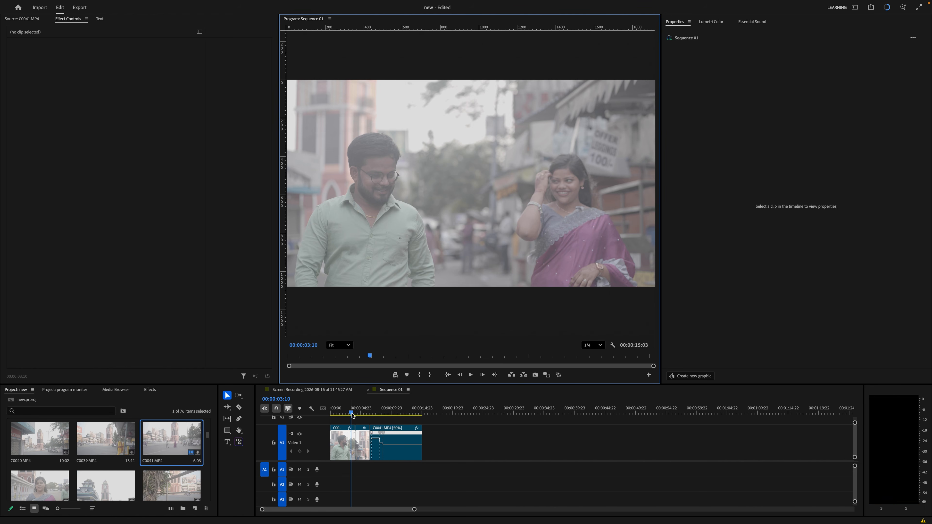
pyautogui.moveTo(352, 416); pyautogui.dragTo(423, 426)
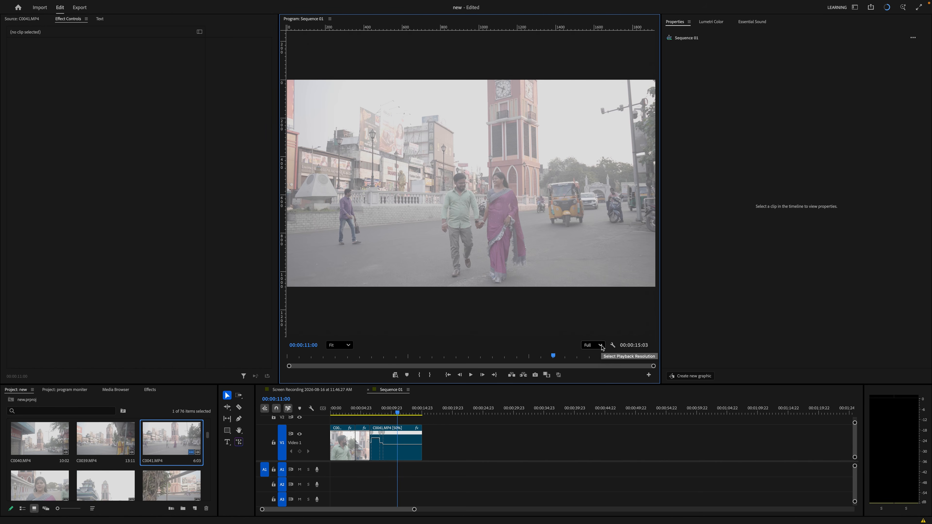
# View the playback resolution options of the Program Monitor while keeping Full
pyautogui.click(601, 347)
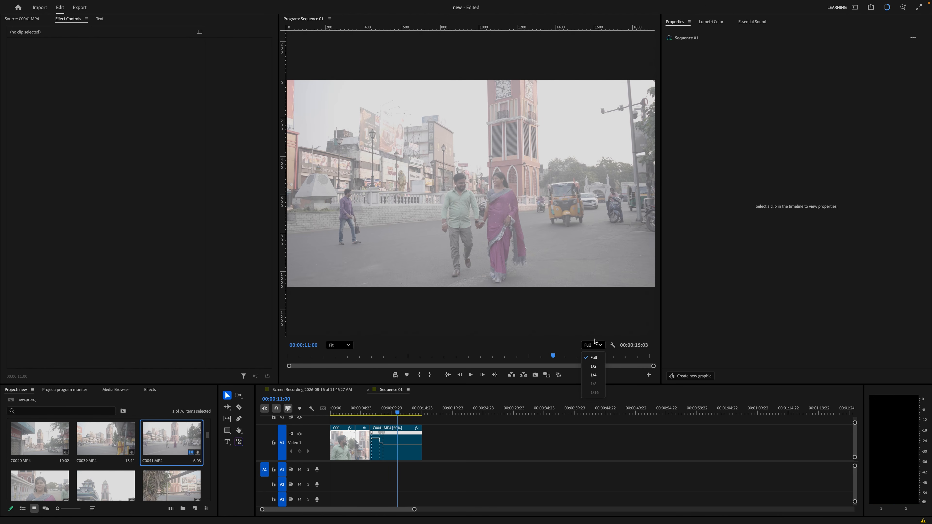
pyautogui.click(536, 340)
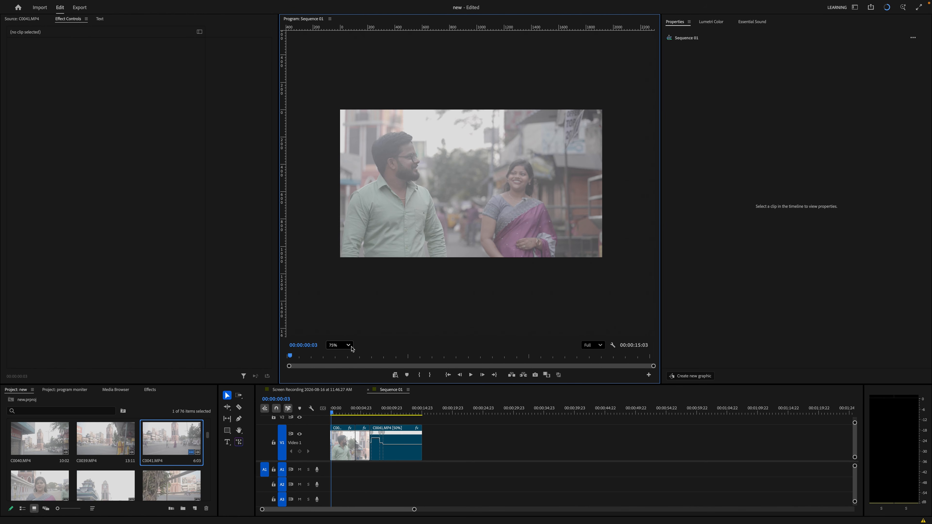
# Set the Program Monitor zoom level to Fit
pyautogui.click(349, 345)
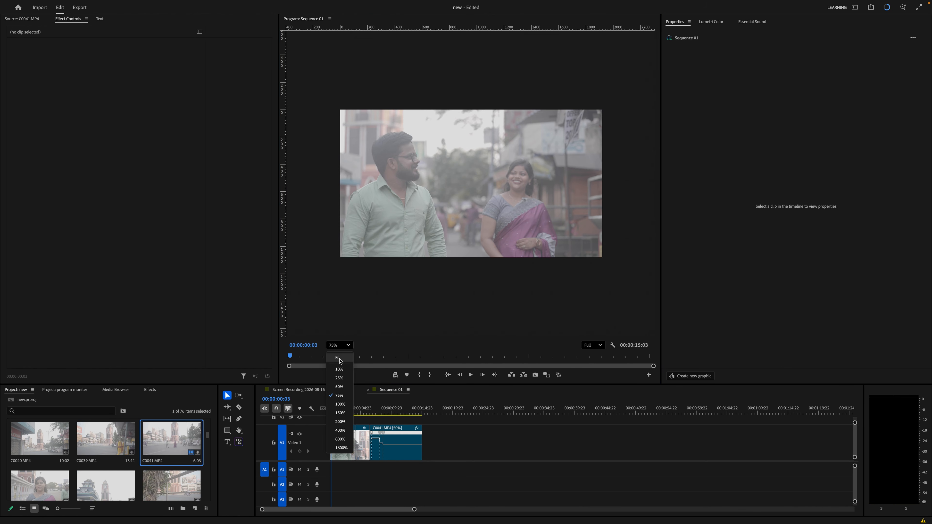
pyautogui.click(340, 361)
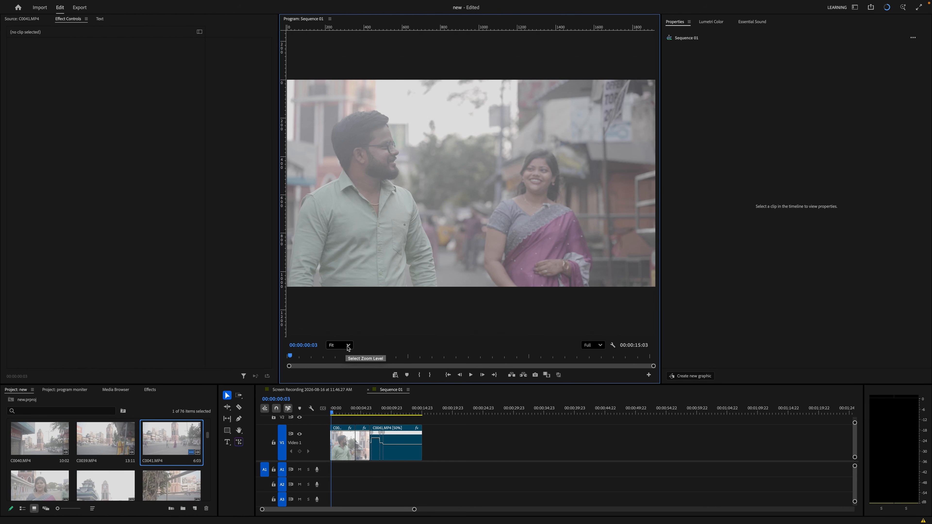
# Try the 800% and 200% zoom levels in the Program Monitor and return it to Fit
pyautogui.click(348, 346)
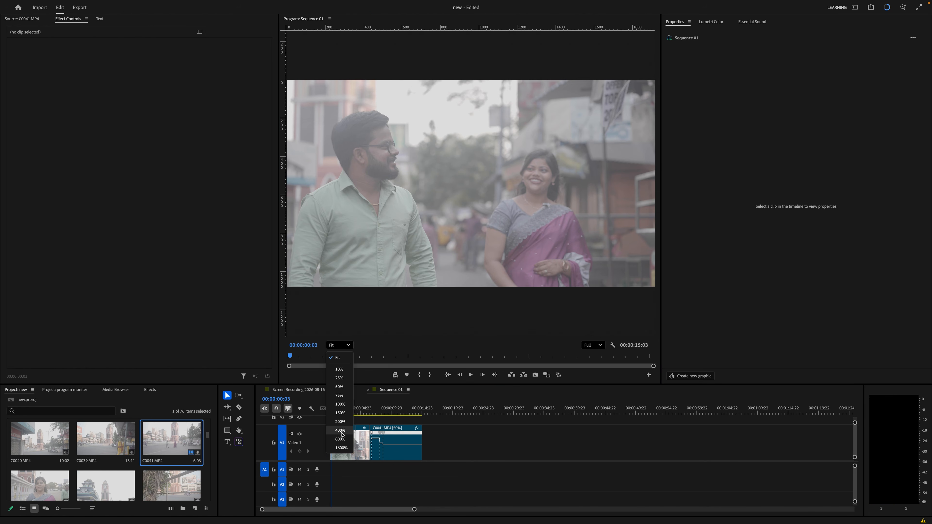
pyautogui.click(340, 439)
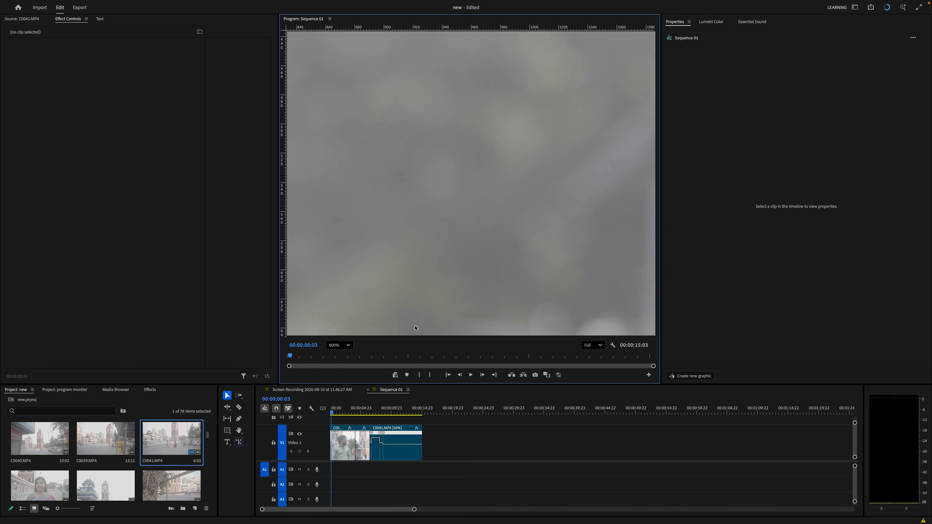
pyautogui.click(347, 345)
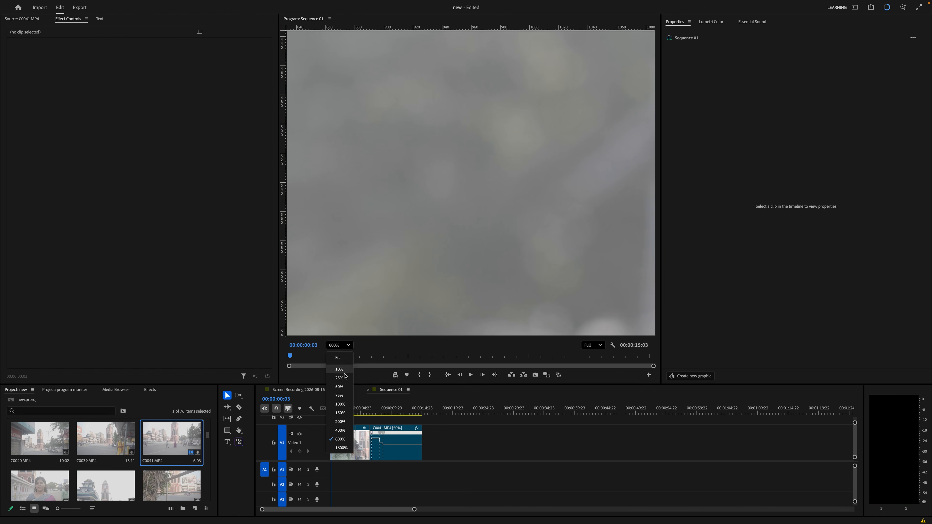
pyautogui.click(340, 422)
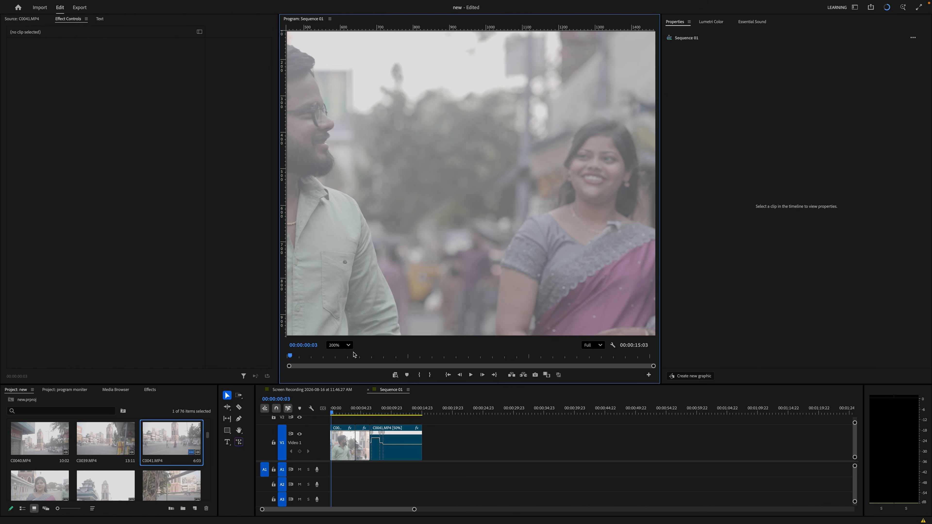
pyautogui.click(339, 345)
pyautogui.click(341, 358)
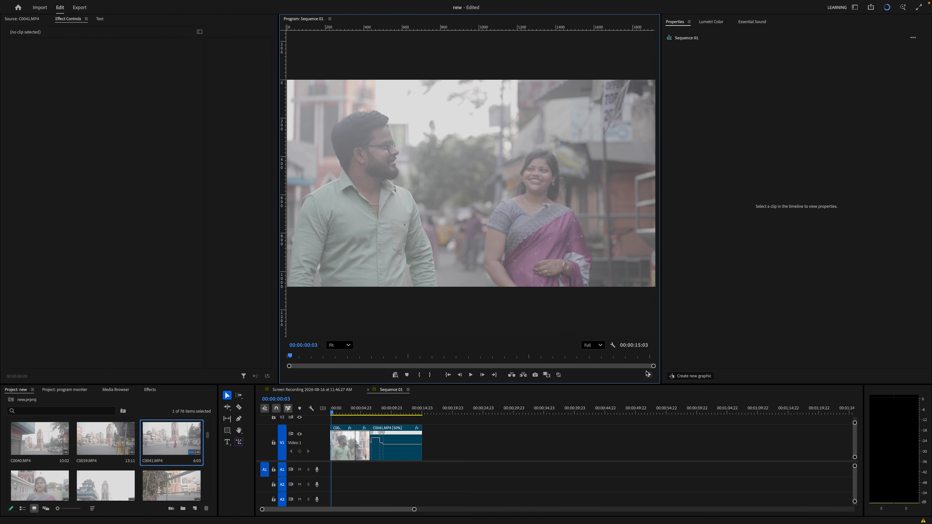
# Turn on Safe Margins in the Program Monitor
pyautogui.click(612, 349)
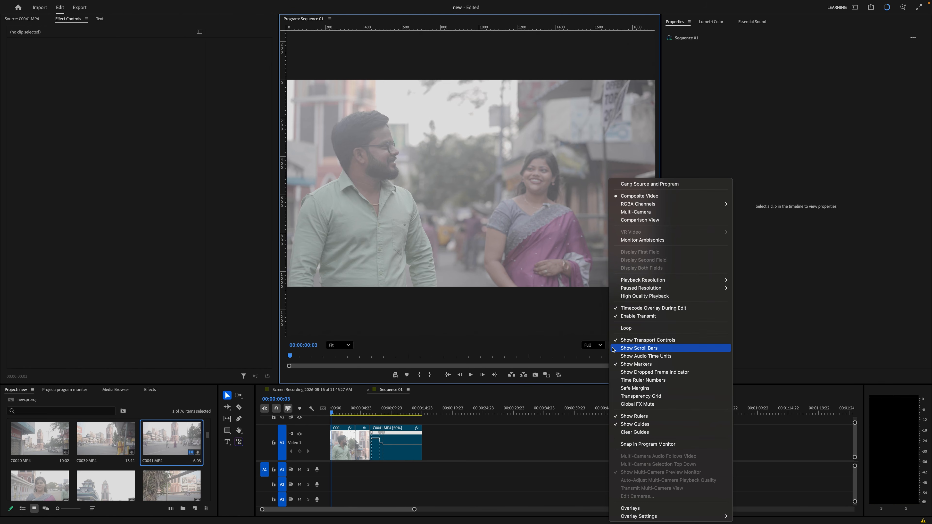
pyautogui.click(635, 388)
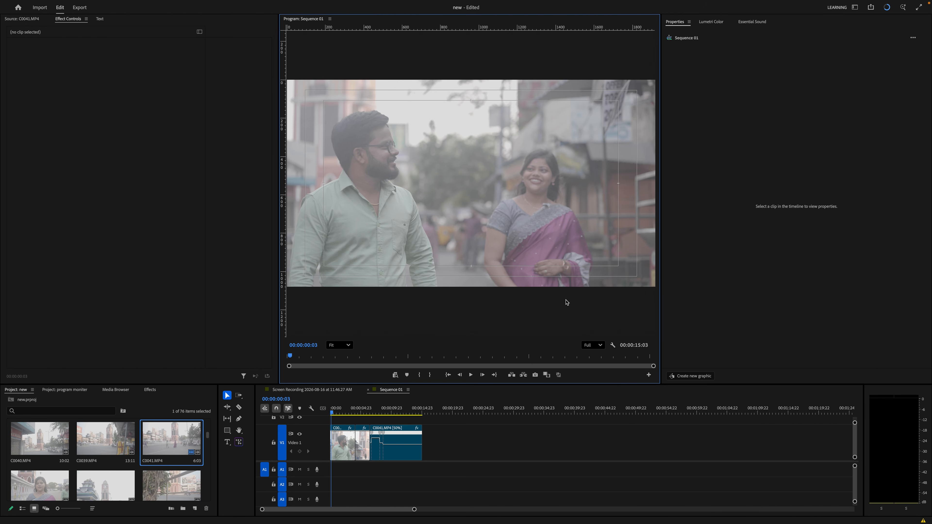
pyautogui.click(676, 447)
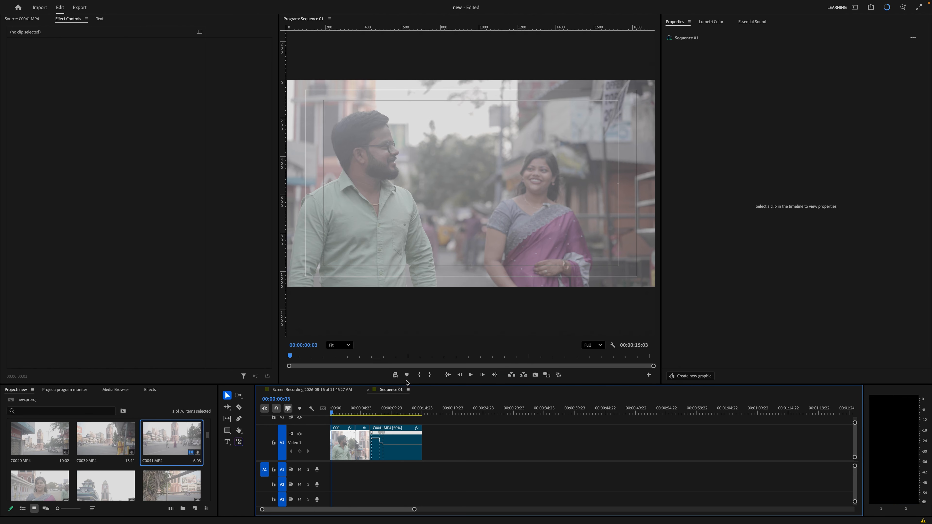
# Examine the available buttons in the Program Monitor's Button Editor and close it with the layout unchanged
pyautogui.click(648, 375)
pyautogui.click(648, 375)
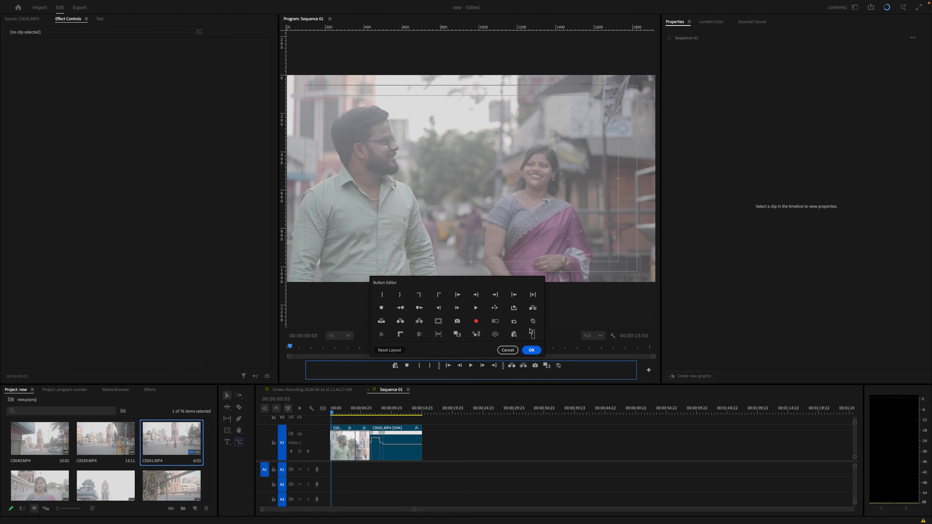
pyautogui.click(531, 350)
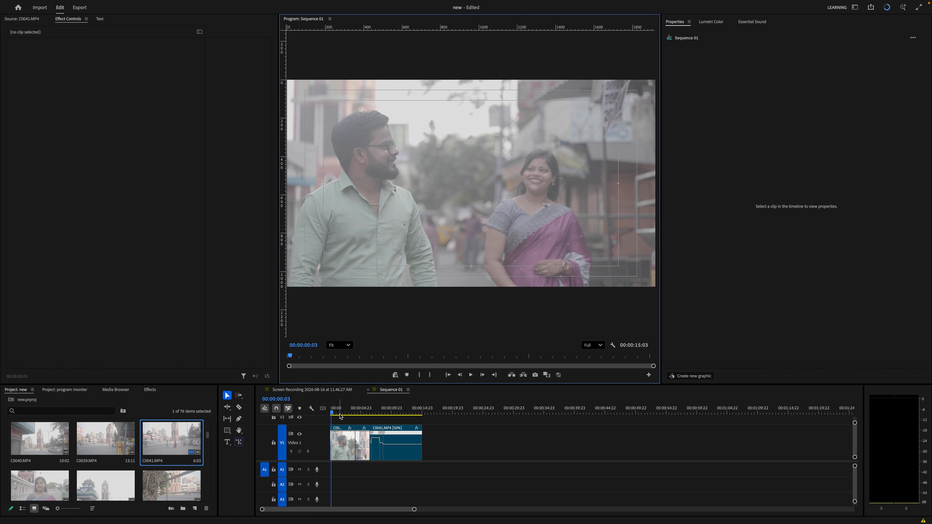
# Export the frame at 00:00:02:08 as an 8-bit PNG named 01 to the Desktop and import it into the project
pyautogui.moveTo(334, 414); pyautogui.dragTo(346, 416)
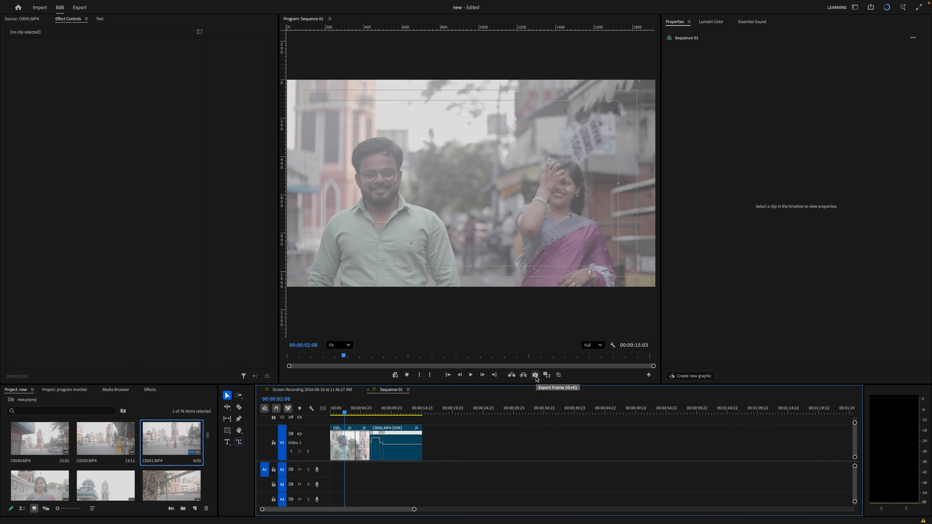
pyautogui.click(535, 374)
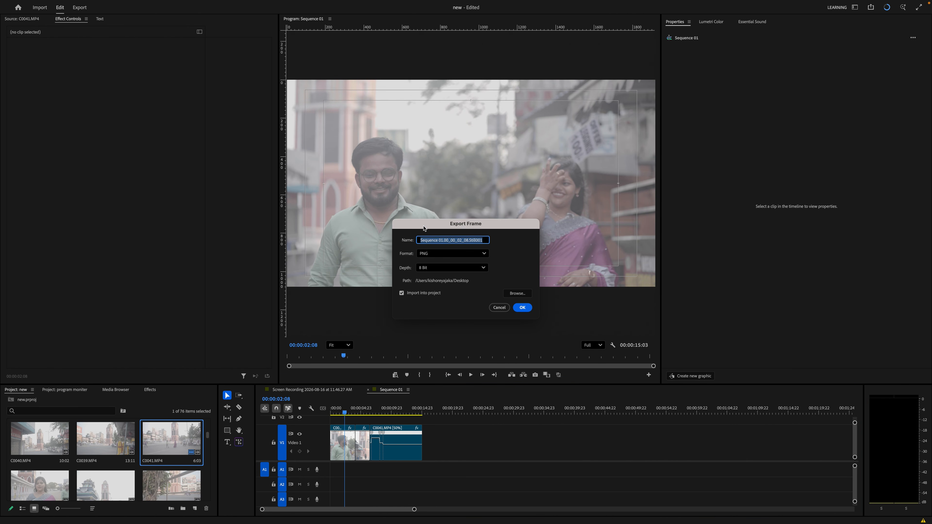
pyautogui.moveTo(423, 227); pyautogui.dragTo(516, 269)
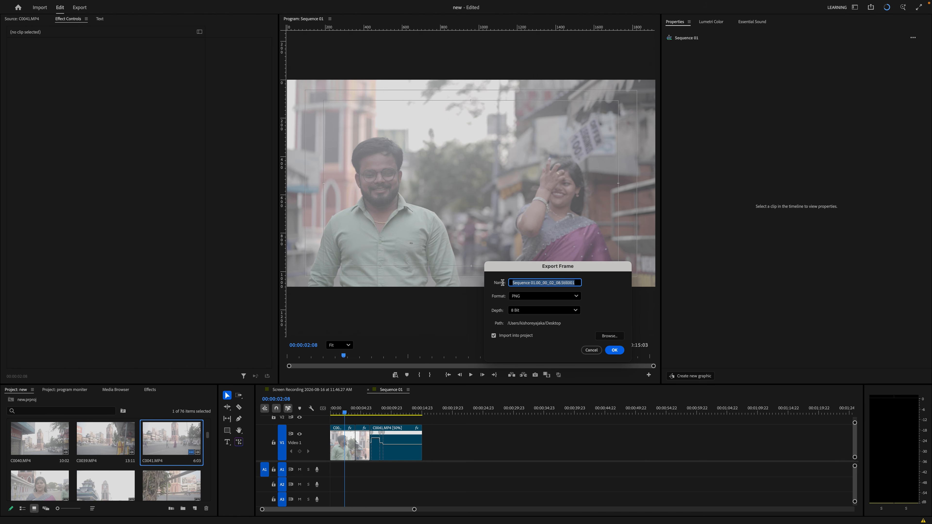
pyautogui.write('01')
pyautogui.click(575, 301)
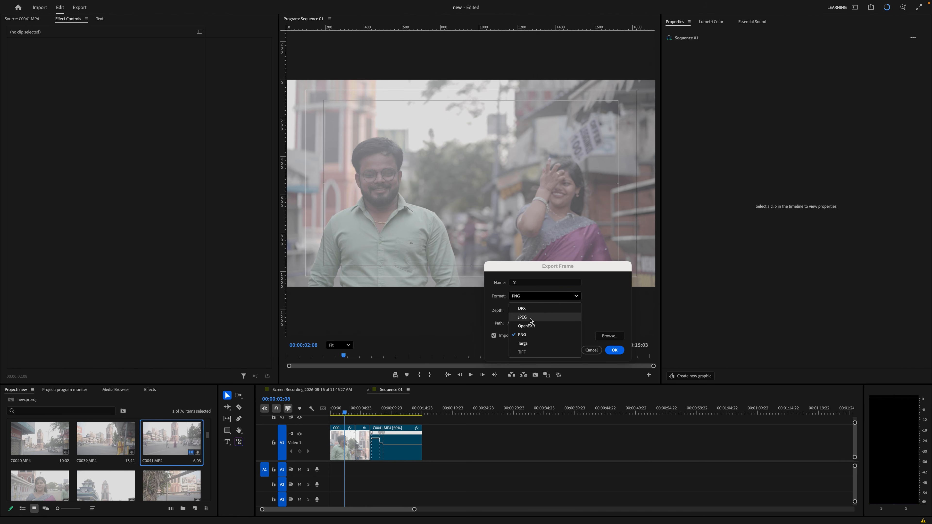
pyautogui.click(605, 309)
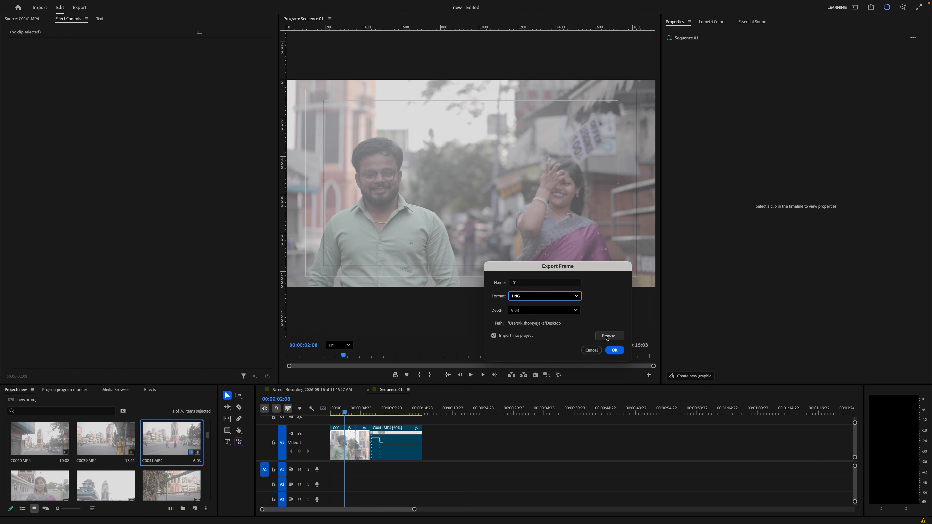
pyautogui.click(614, 350)
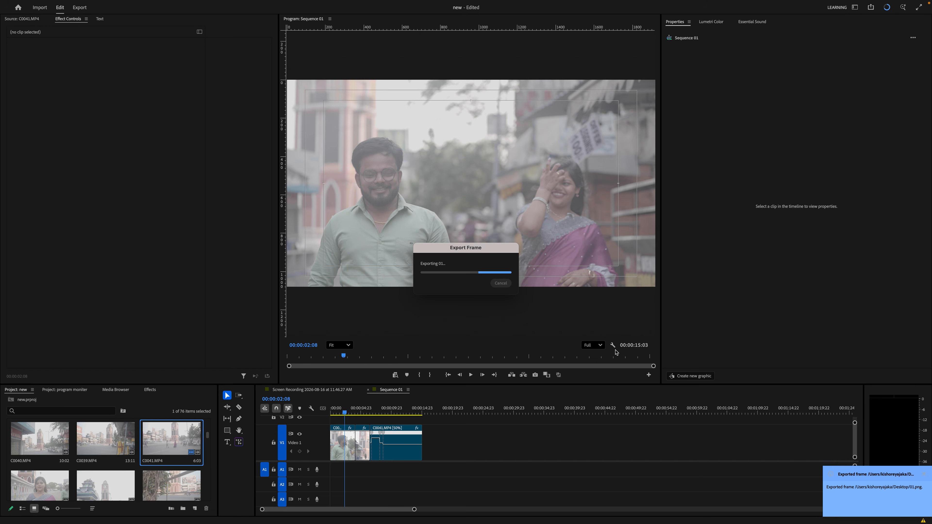
# Place 01.png on track V1 at about 19 seconds, leaving a gap after the last clip, and scrub over it
pyautogui.moveTo(99, 479); pyautogui.dragTo(448, 454)
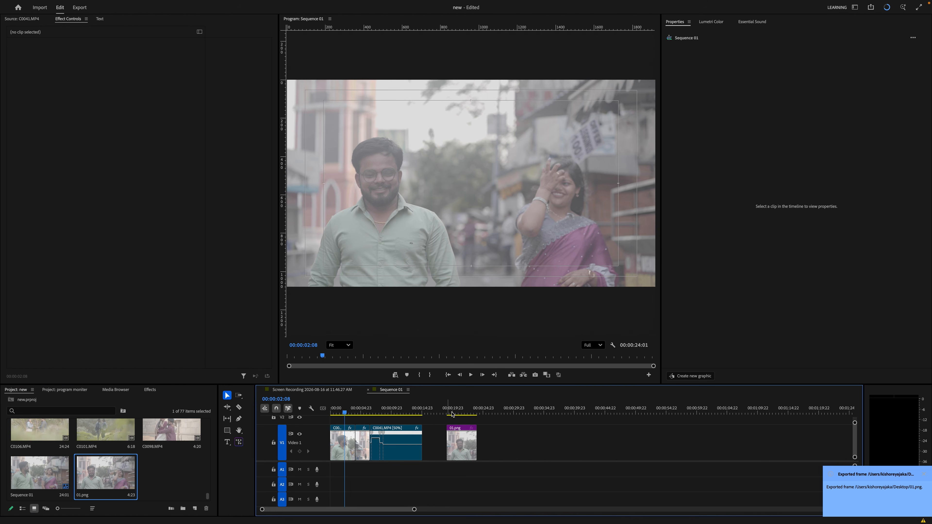
pyautogui.moveTo(448, 413); pyautogui.dragTo(465, 422)
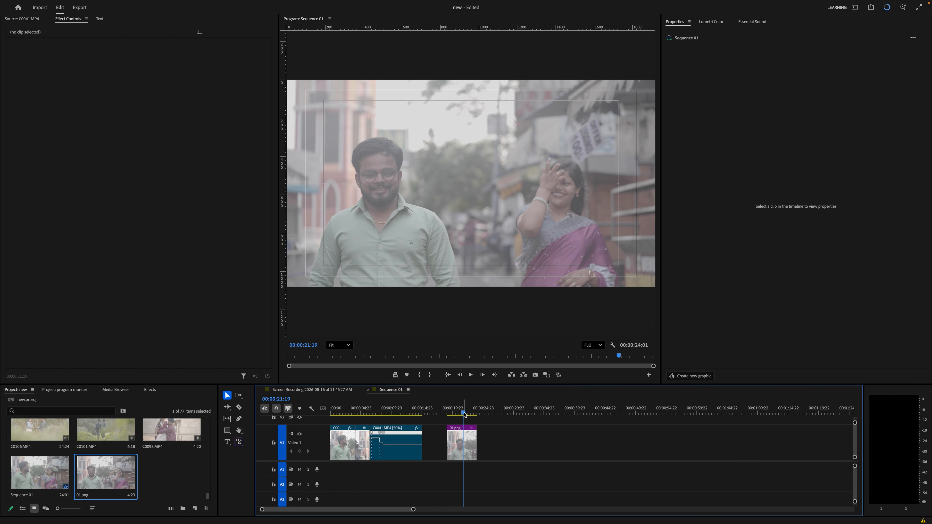
# Move the playhead back to the first clips and step back frame by frame from about 4 seconds to 00:00:03:05
pyautogui.moveTo(465, 414); pyautogui.dragTo(362, 430)
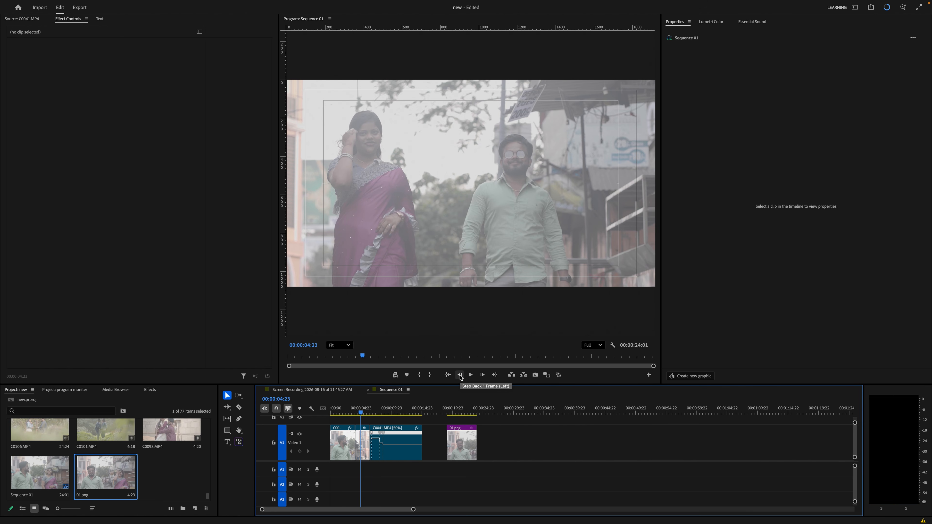
pyautogui.click(355, 413)
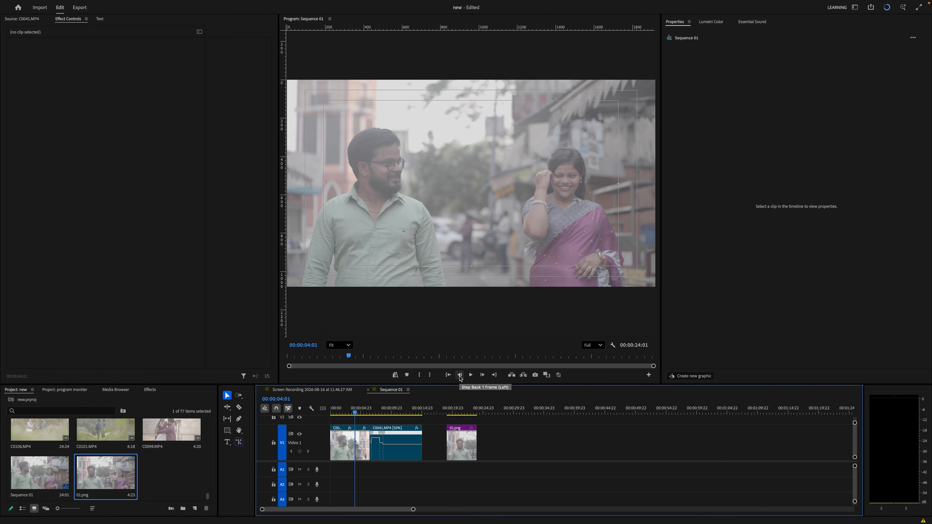
pyautogui.click(460, 374)
pyautogui.click(459, 374)
pyautogui.click(459, 375)
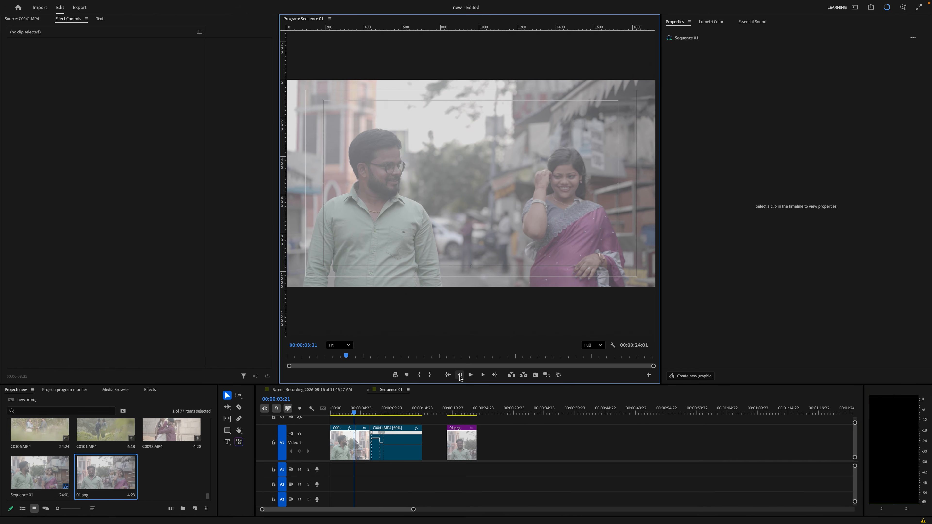
pyautogui.click(459, 374)
pyautogui.click(459, 375)
pyautogui.click(460, 375)
pyautogui.click(459, 374)
pyautogui.click(460, 374)
pyautogui.click(459, 374)
pyautogui.click(460, 375)
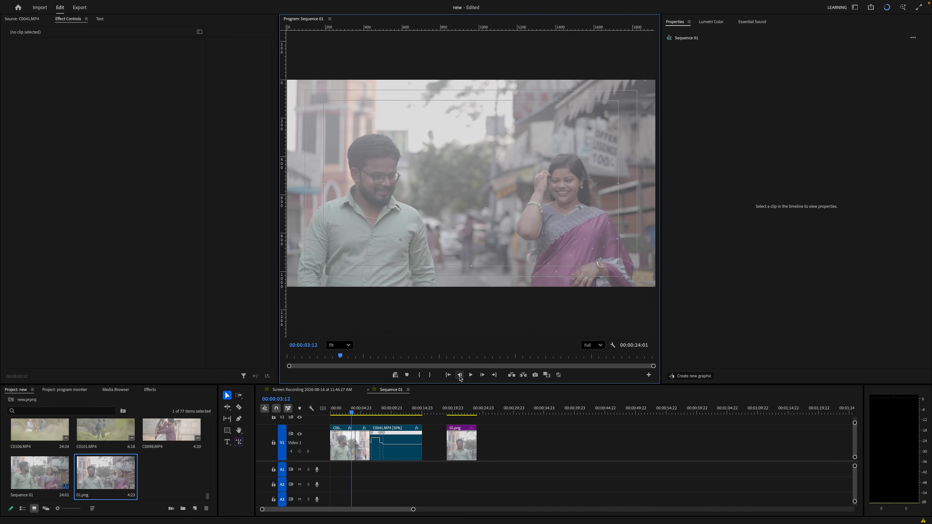
pyautogui.click(460, 375)
pyautogui.click(460, 374)
pyautogui.click(460, 375)
pyautogui.click(460, 375)
pyautogui.click(459, 375)
pyautogui.click(459, 375)
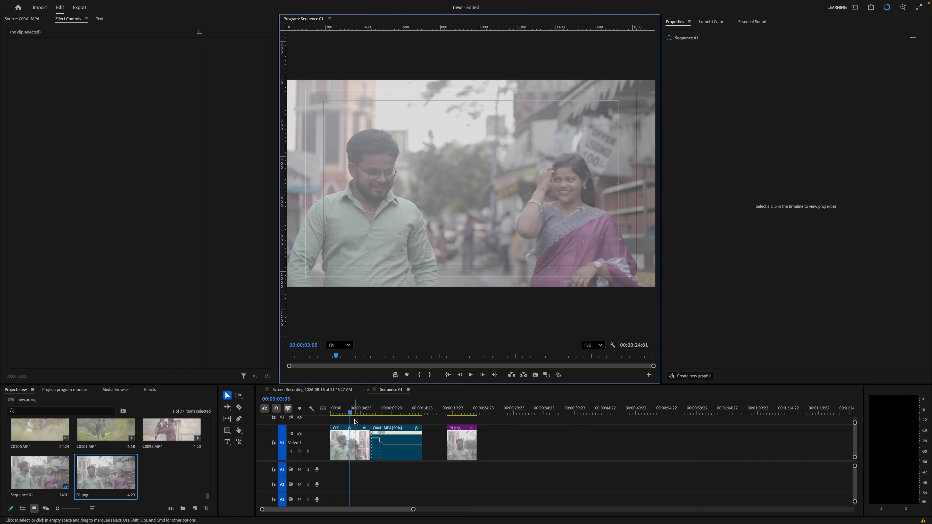
# Step the playhead forward frame by frame to 00:00:03:15
pyautogui.click(483, 375)
pyautogui.click(482, 376)
pyautogui.click(482, 376)
pyautogui.click(483, 376)
pyautogui.click(483, 375)
pyautogui.click(483, 376)
pyautogui.click(483, 375)
pyautogui.click(483, 375)
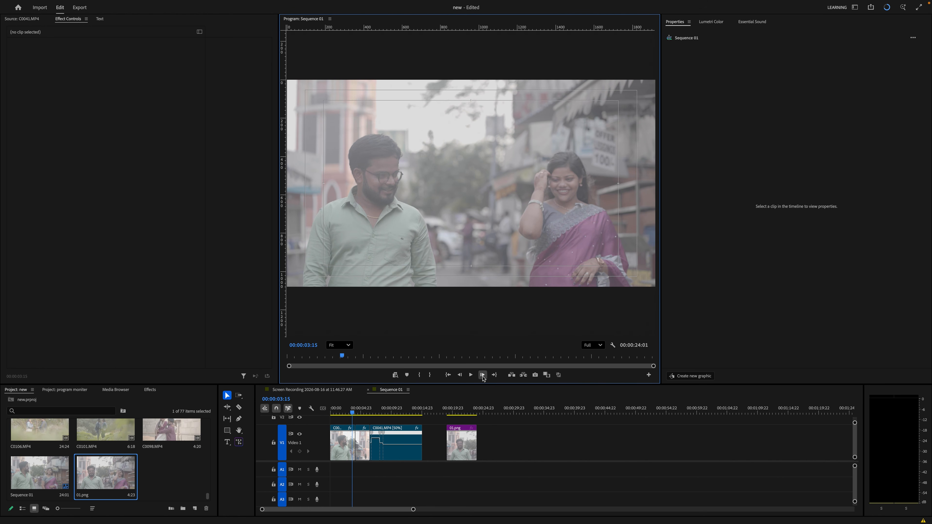
# Step the playhead forward two more frames to 00:00:03:17
pyautogui.click(483, 375)
pyautogui.click(483, 375)
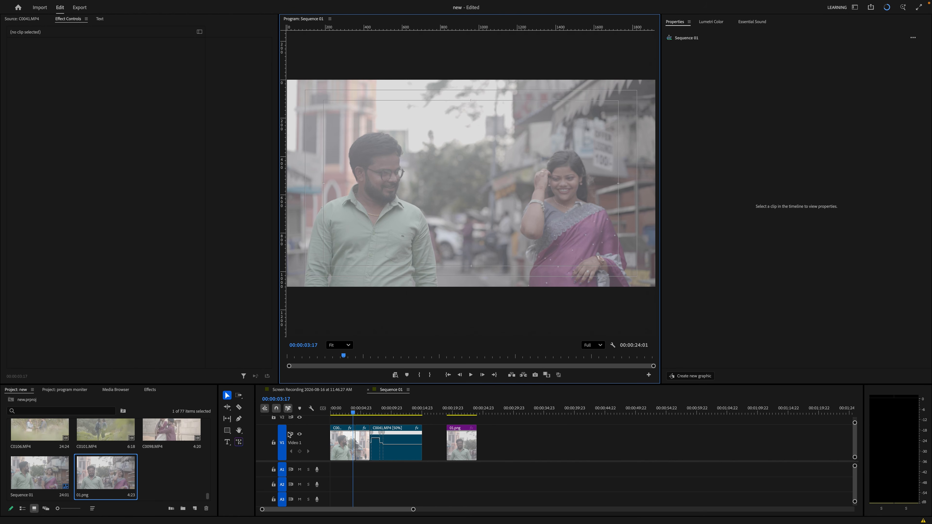
# Move the playhead to about 00:00:04:16, turn on Comparison View and scrub the current frame back to 00:00:04:11
pyautogui.click(355, 415)
pyautogui.moveTo(357, 416); pyautogui.dragTo(359, 418)
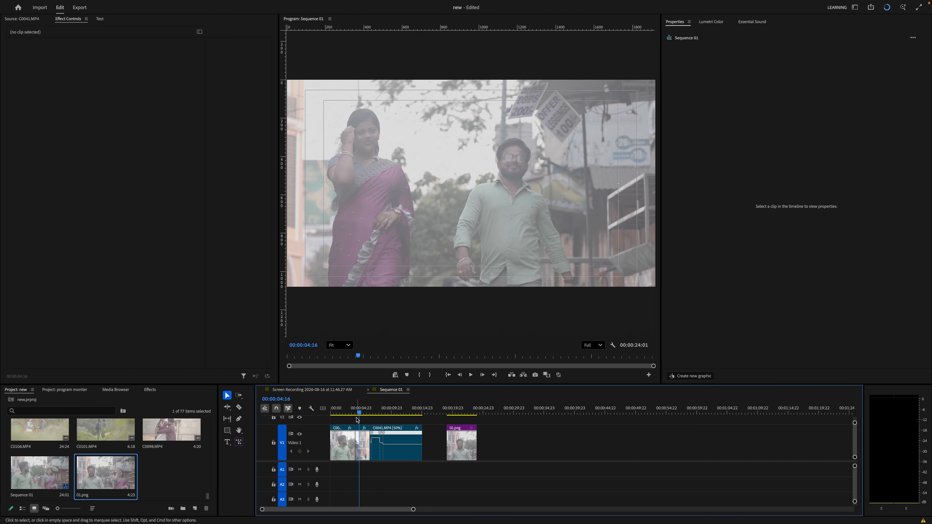
pyautogui.click(547, 375)
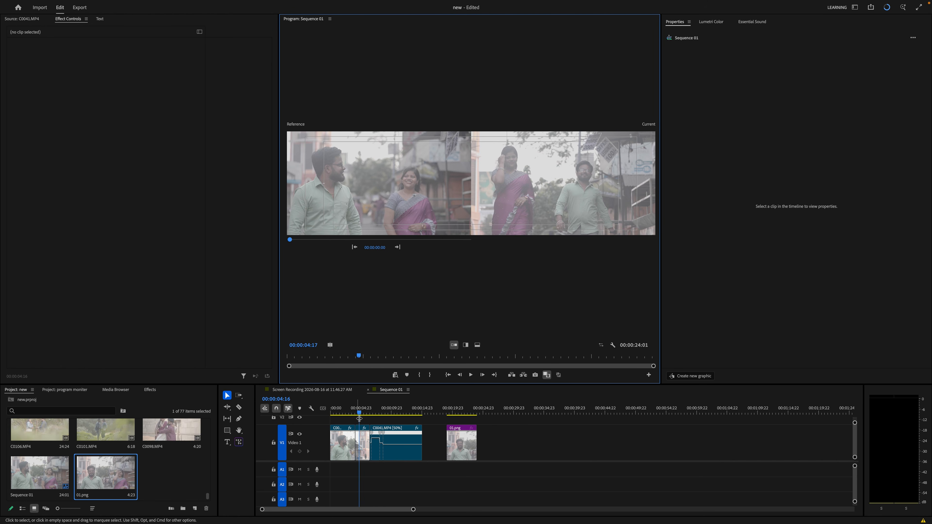
pyautogui.moveTo(359, 418)
pyautogui.mouseDown()
pyautogui.moveTo(347, 419)
pyautogui.moveTo(357, 418)
pyautogui.mouseUp()
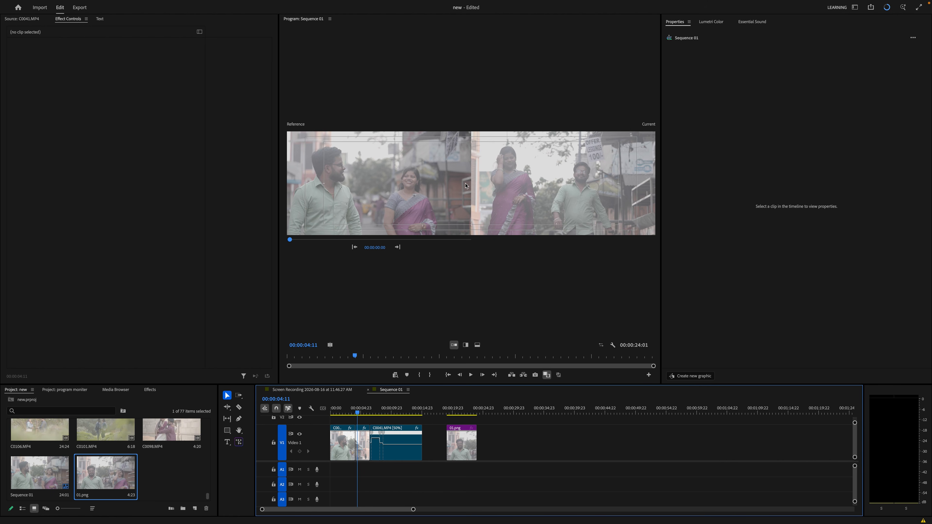
# Jump to the sequence's Out point, return to the start, and add a sequence marker at 00:00:11:22
pyautogui.click(494, 375)
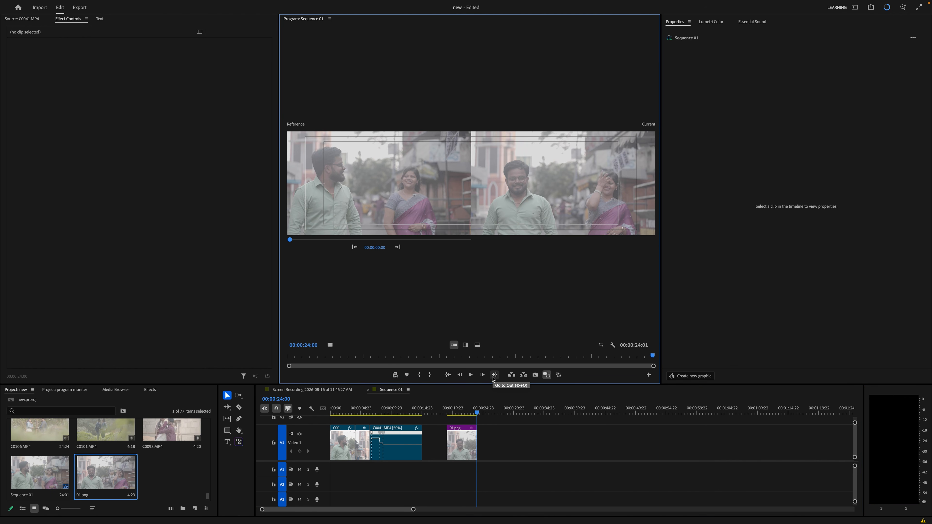
pyautogui.moveTo(476, 414); pyautogui.dragTo(326, 422)
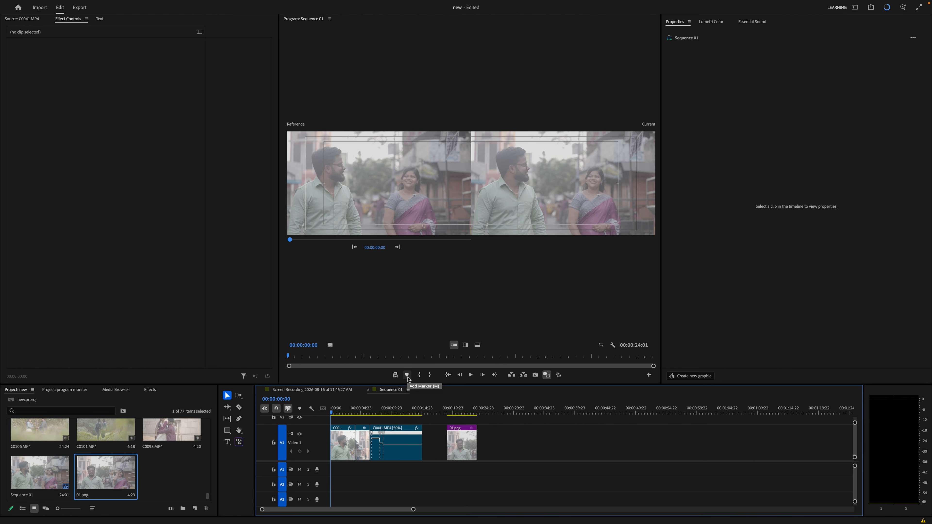
pyautogui.moveTo(333, 414); pyautogui.dragTo(403, 424)
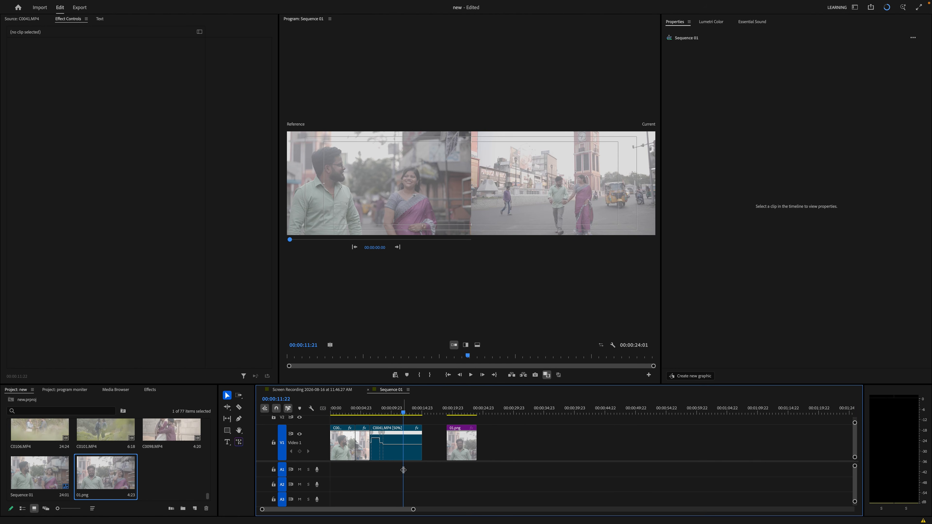
pyautogui.click(407, 375)
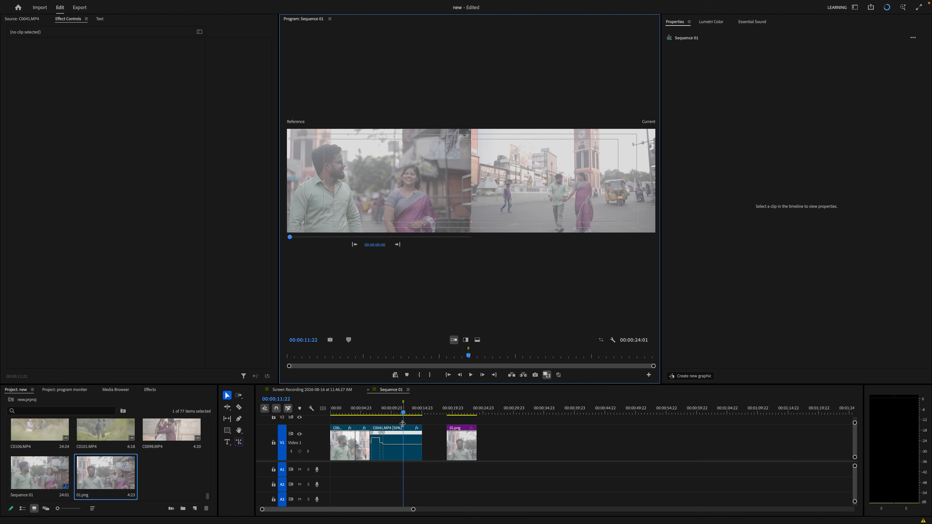
# Select the first clip, C0049.MP4, and scale it up to about 55% in the Program Monitor using Transform mode
pyautogui.click(348, 445)
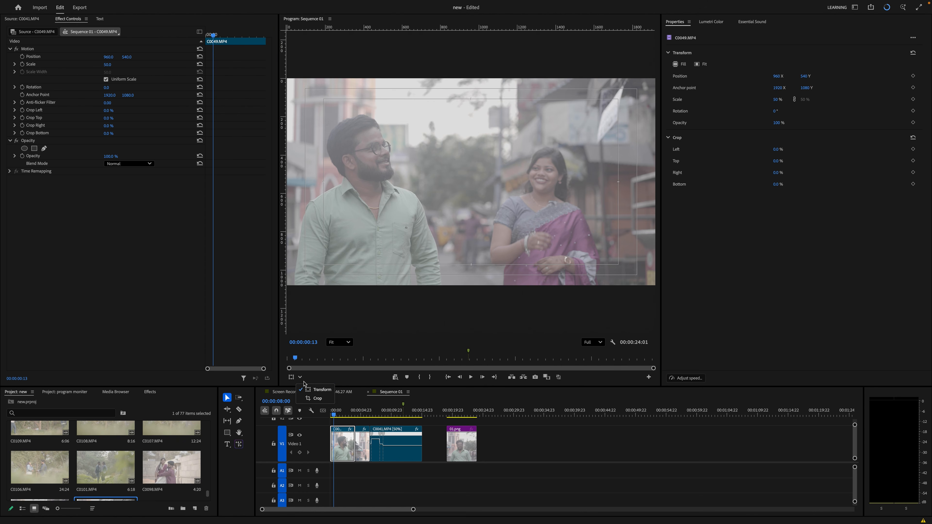
pyautogui.click(300, 377)
pyautogui.click(323, 391)
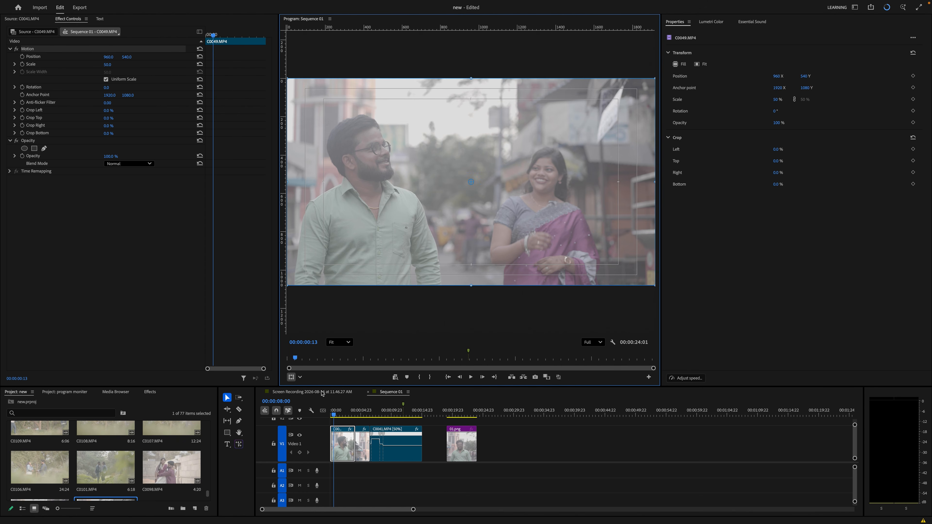
pyautogui.scroll(-2, 500, 276)
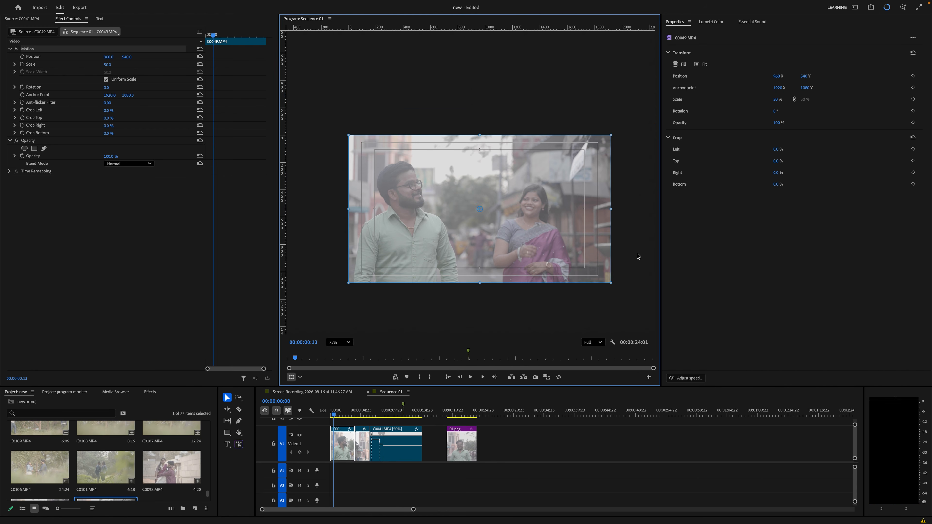
pyautogui.moveTo(348, 283); pyautogui.dragTo(307, 309)
pyautogui.moveTo(348, 283); pyautogui.dragTo(330, 291)
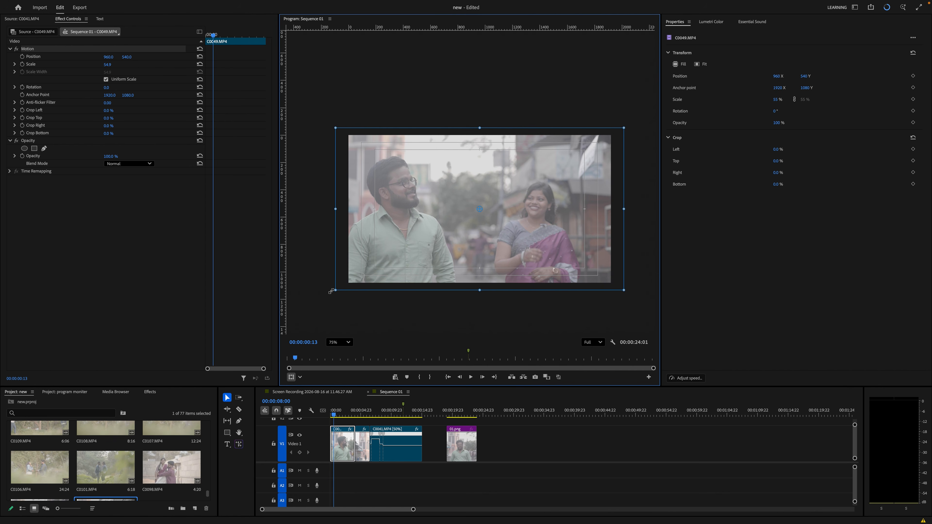
# Crop the C0049.MP4 clip in the Program Monitor by about 31.4% left, 32.5% top, 36.8% right and 17% bottom
pyautogui.click(300, 377)
pyautogui.click(316, 399)
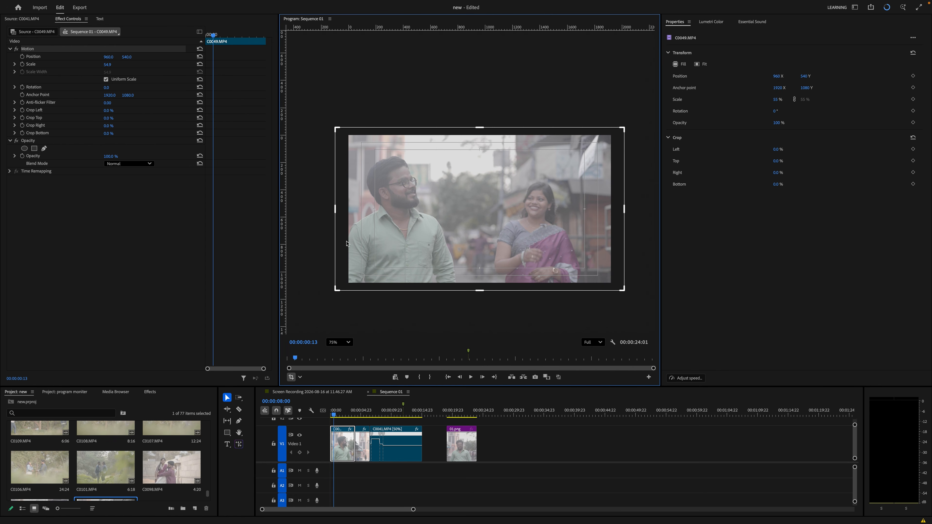
pyautogui.moveTo(336, 211); pyautogui.dragTo(425, 211)
pyautogui.moveTo(624, 209); pyautogui.dragTo(518, 211)
pyautogui.moveTo(485, 136); pyautogui.dragTo(473, 181)
pyautogui.moveTo(472, 283); pyautogui.dragTo(472, 262)
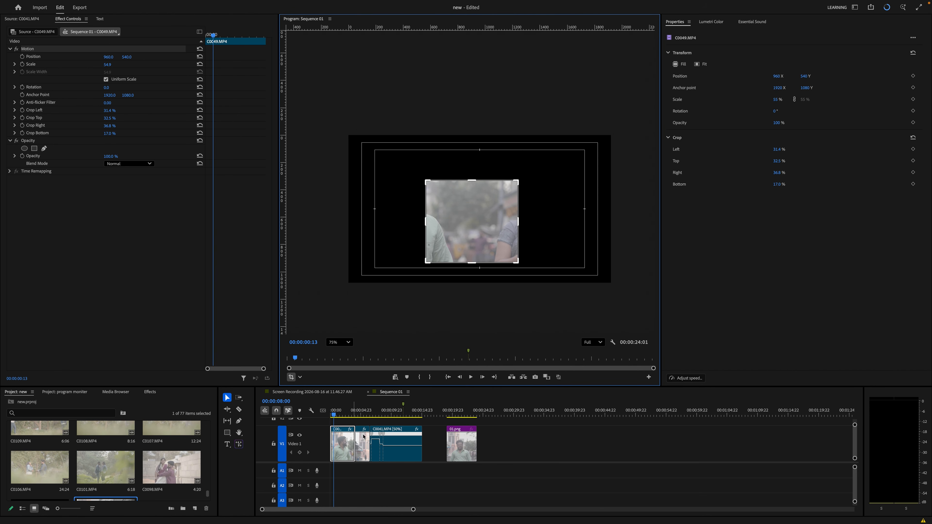
pyautogui.click(350, 437)
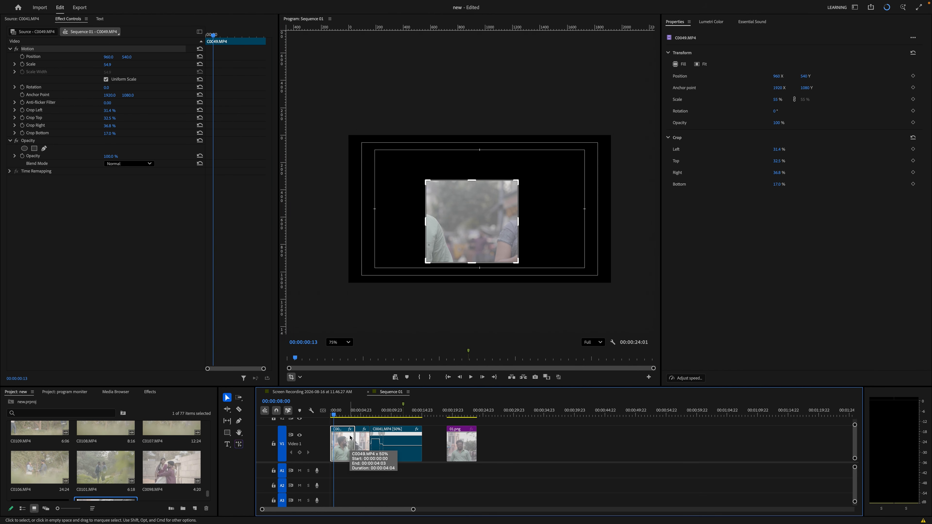